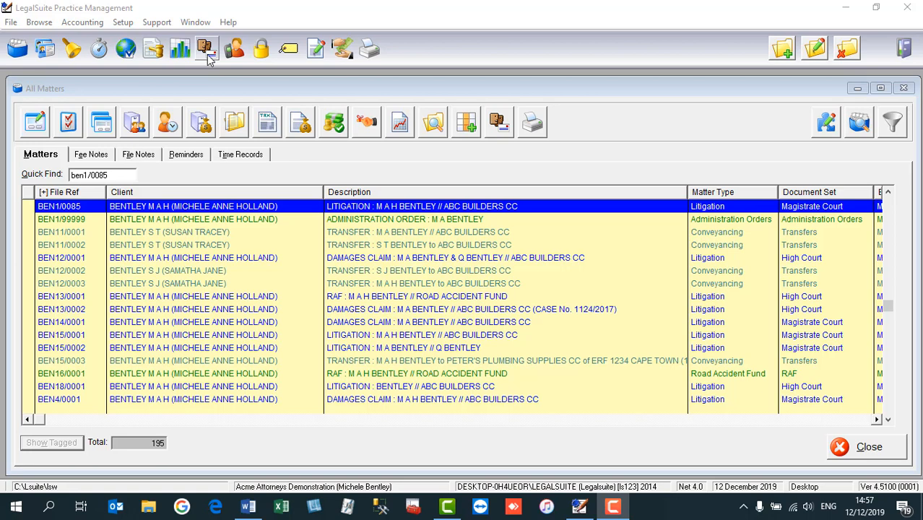
Start a general instant message and tag every active employee as recipient except the logged-in user and the Supervisor.
click(302, 209)
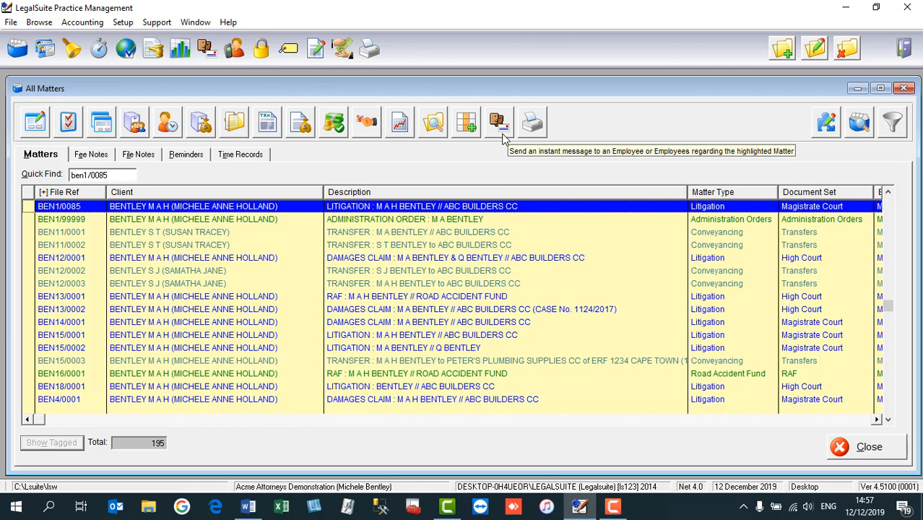
click(207, 50)
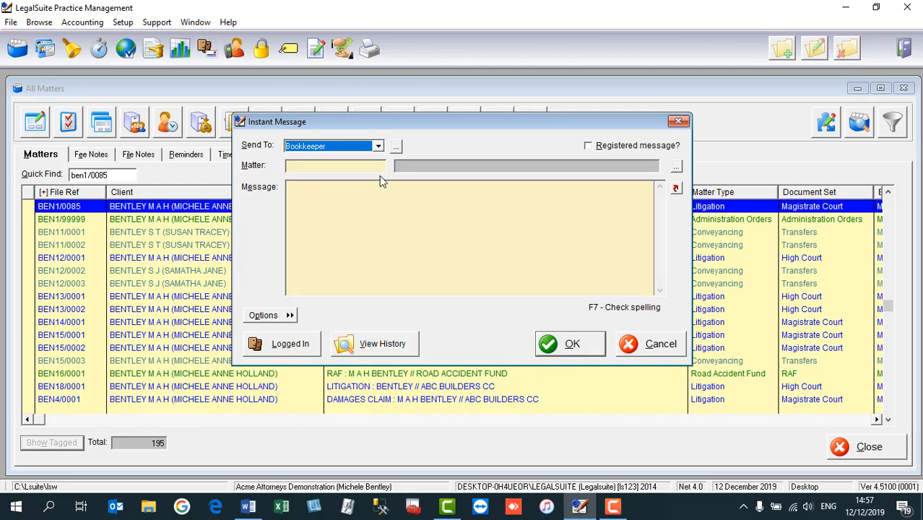
click(377, 146)
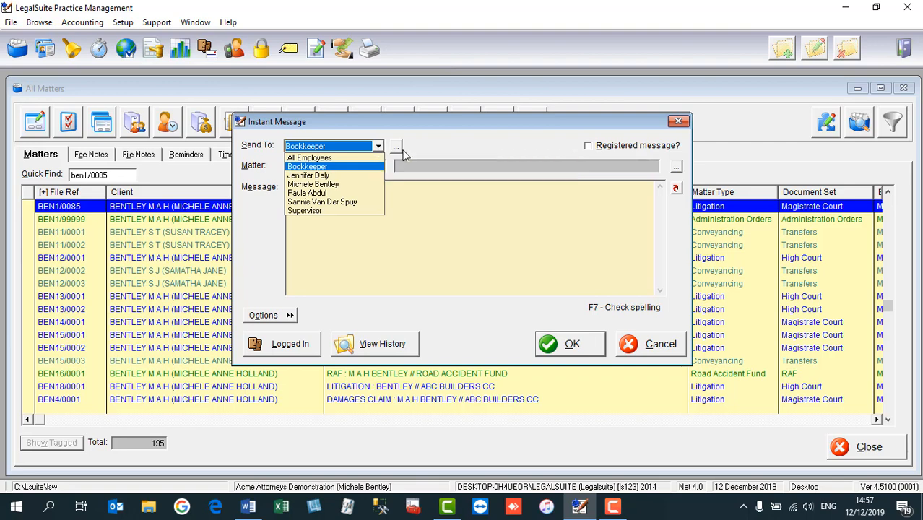
click(395, 148)
click(395, 148)
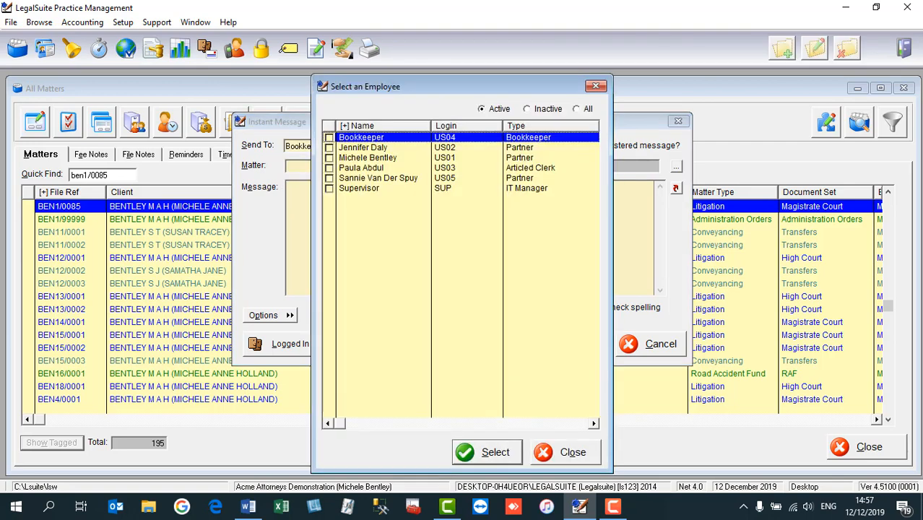
click(329, 137)
click(329, 147)
click(329, 168)
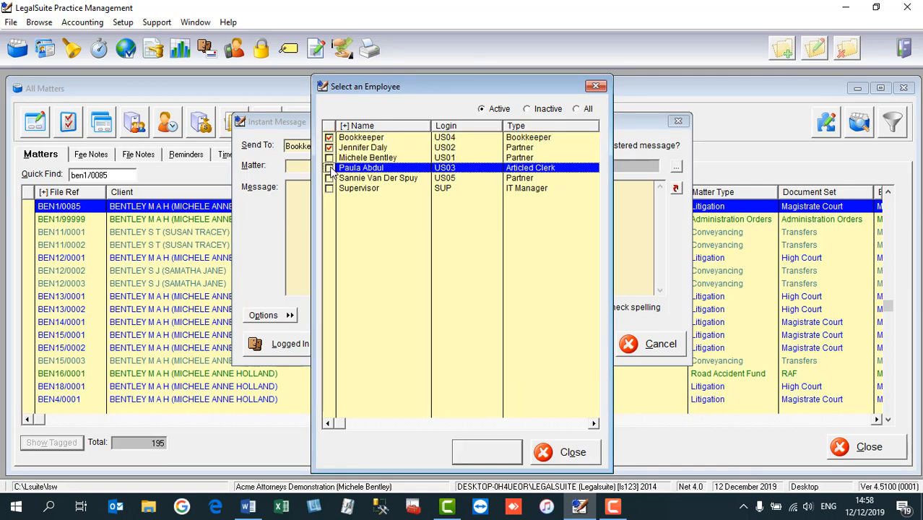
click(329, 178)
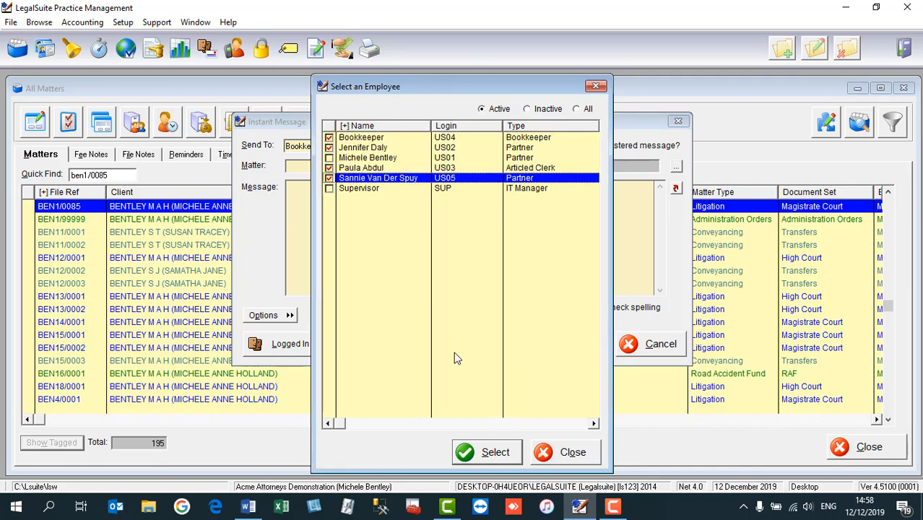
click(496, 452)
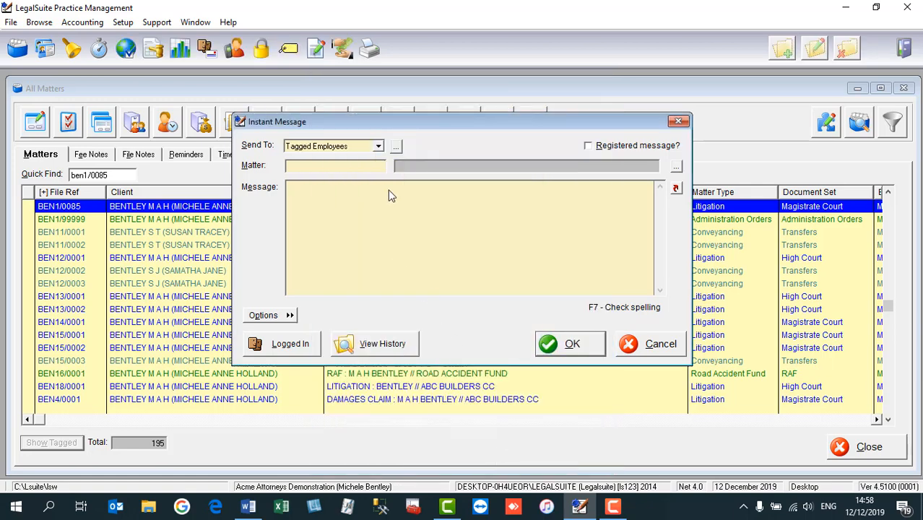
Enter the message "Please meet in the Boardroom for snacks at lunchtime." and check which employees are logged in.
click(379, 147)
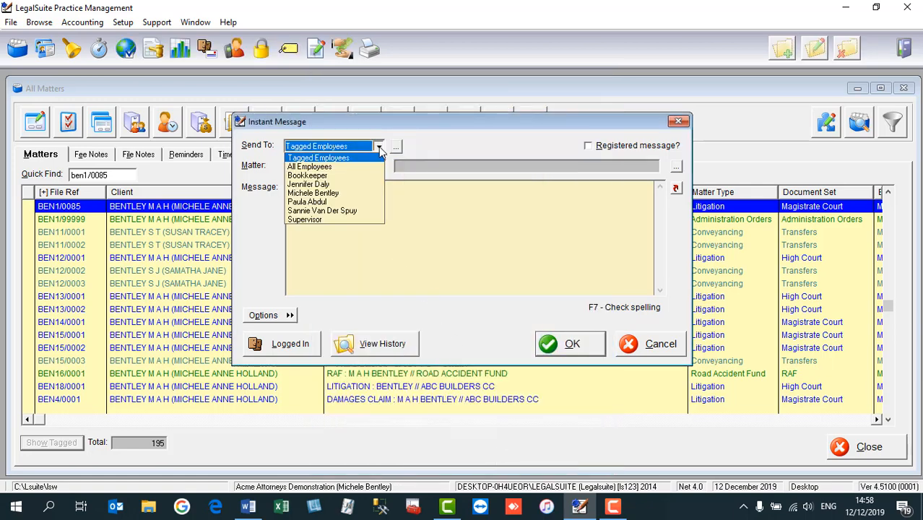
click(463, 236)
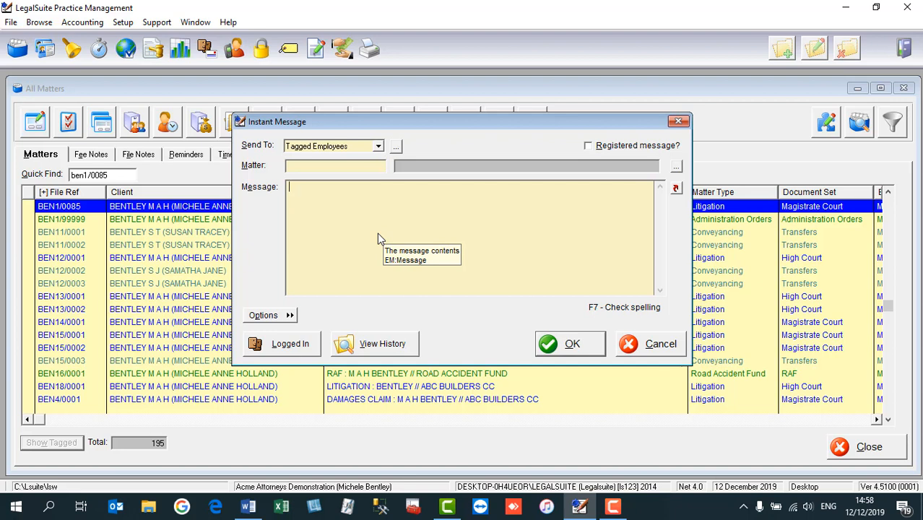
text(Please meet)
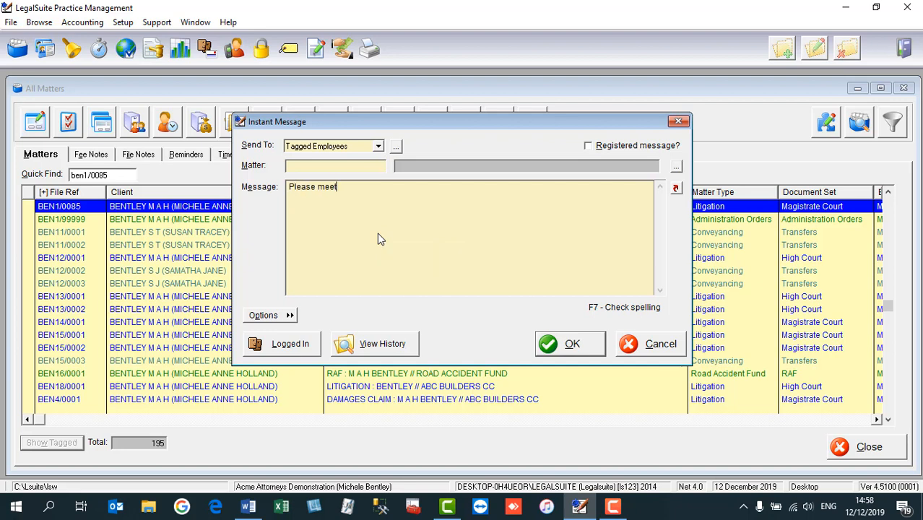
text( in the Boardroom for snacks at )
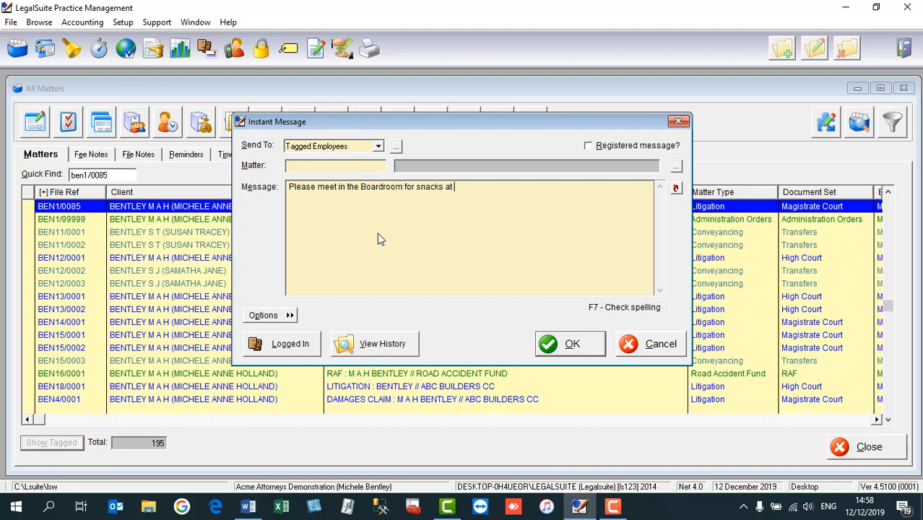
text(lunchtime.)
click(589, 146)
click(289, 349)
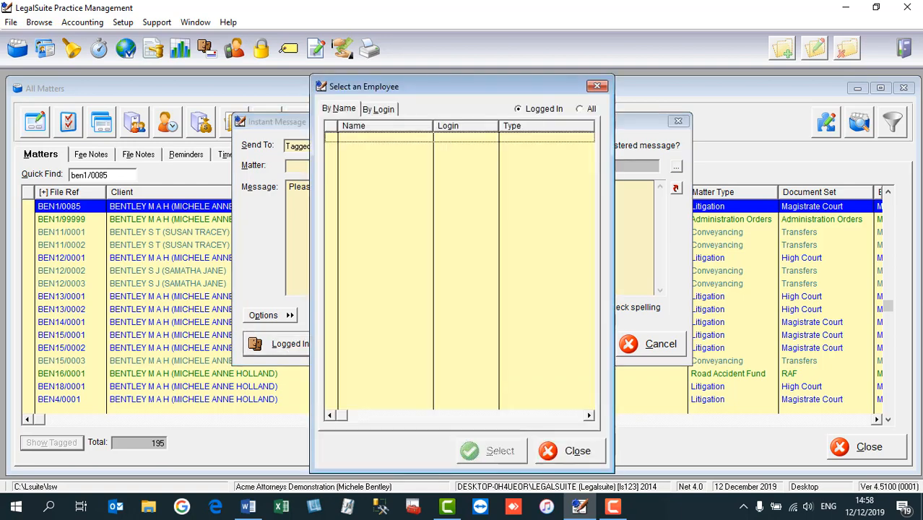
click(566, 452)
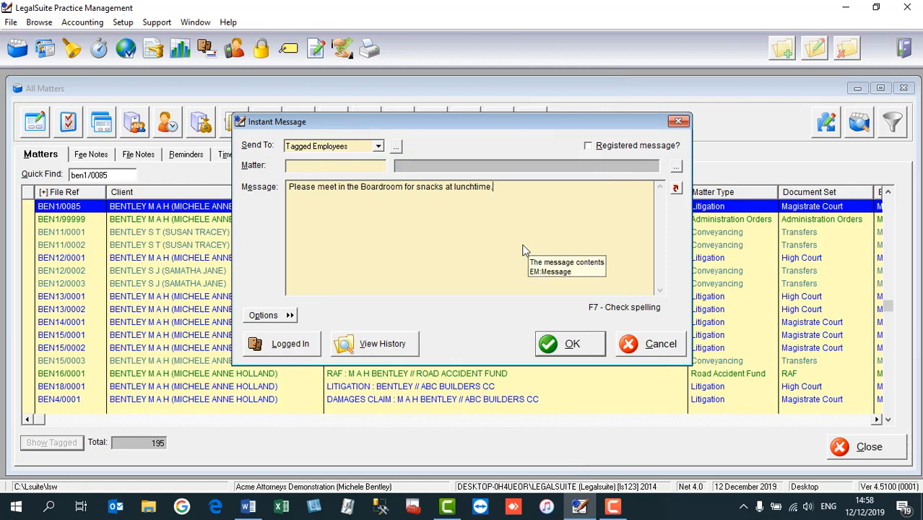
Tag only the logged-in user as recipient and send the boardroom message.
click(396, 146)
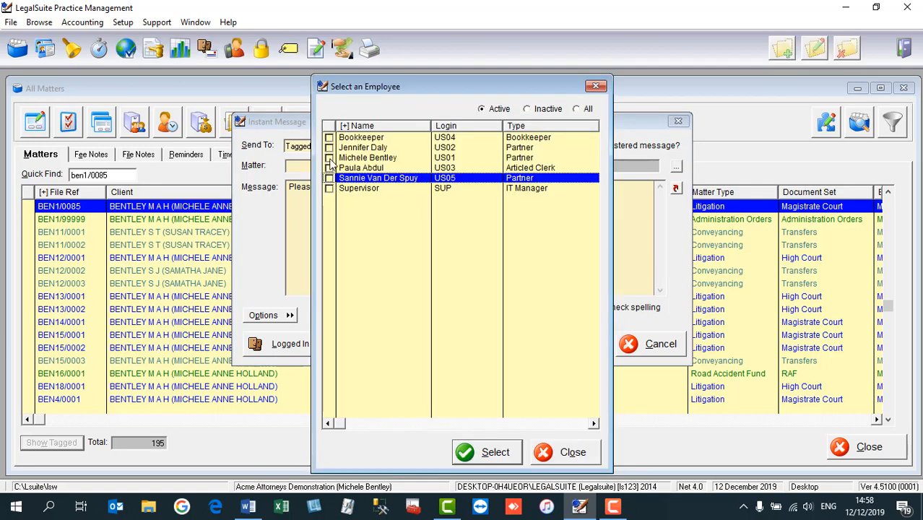
click(329, 158)
click(489, 454)
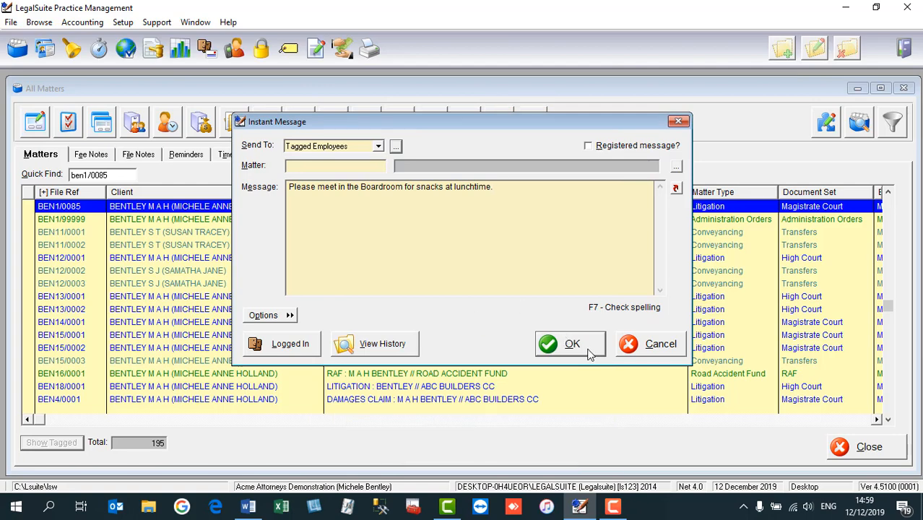
click(589, 352)
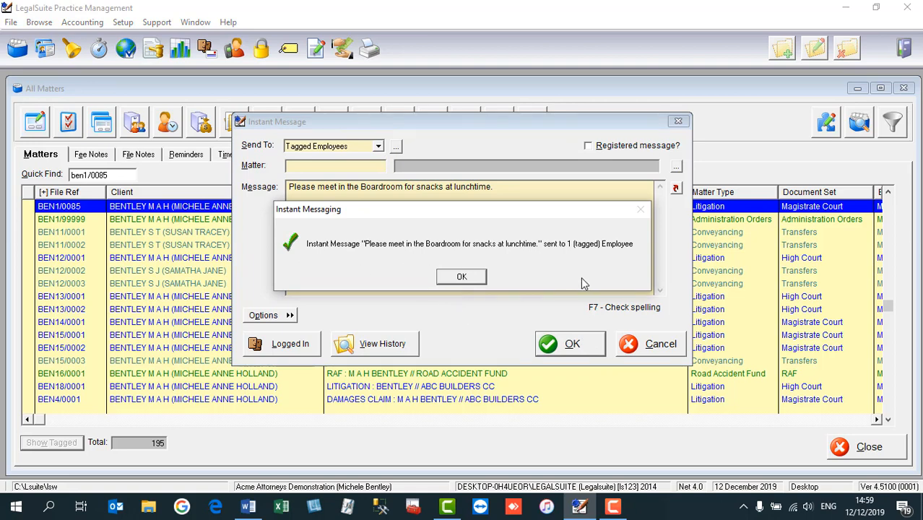
click(463, 277)
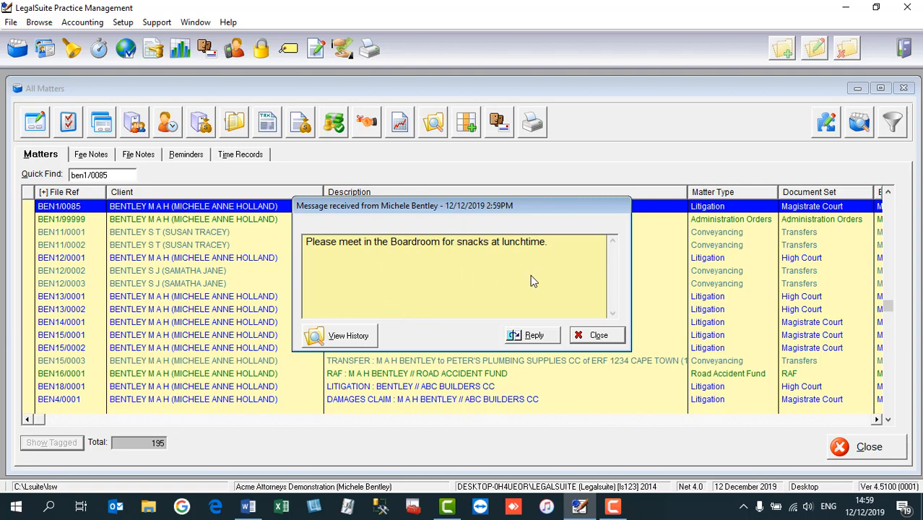
Start a reply to the received boardroom message and cancel it unsent.
click(534, 336)
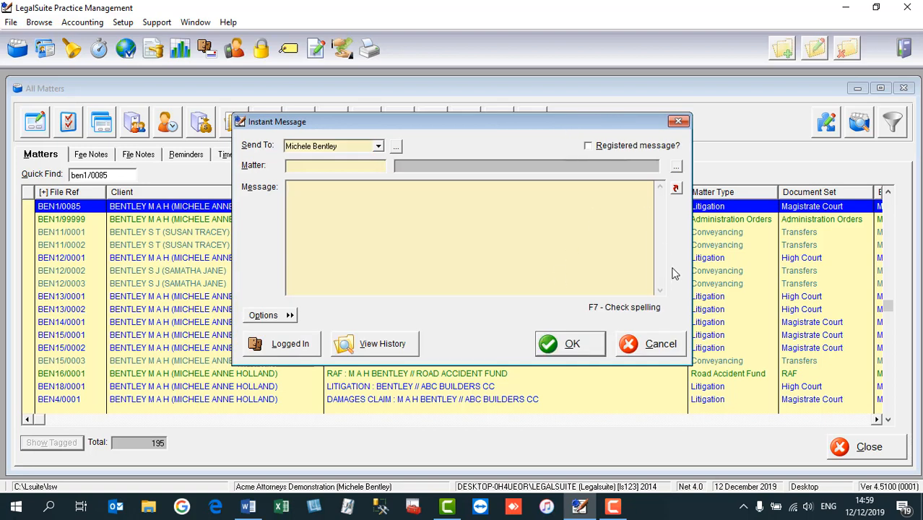
click(654, 345)
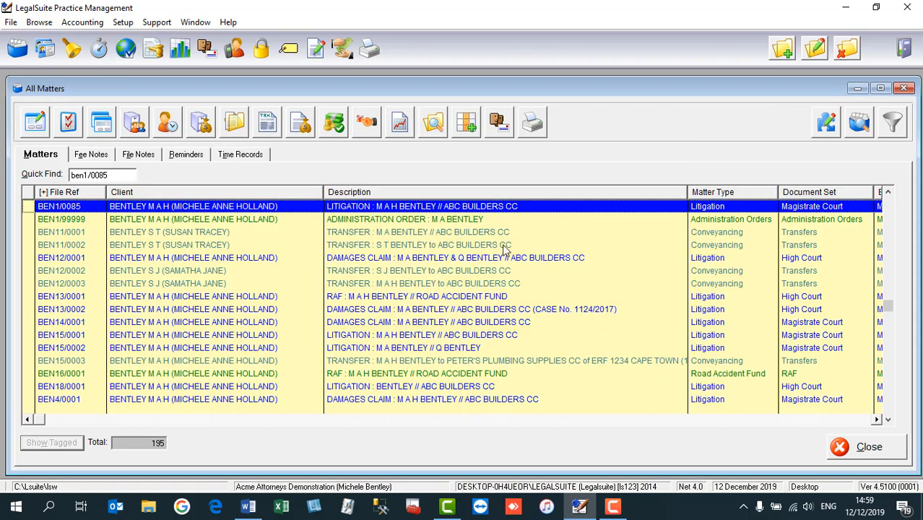
Start an instant message linked to the highlighted matter BEN1/0085 with the text "Please see me with this file.".
click(496, 129)
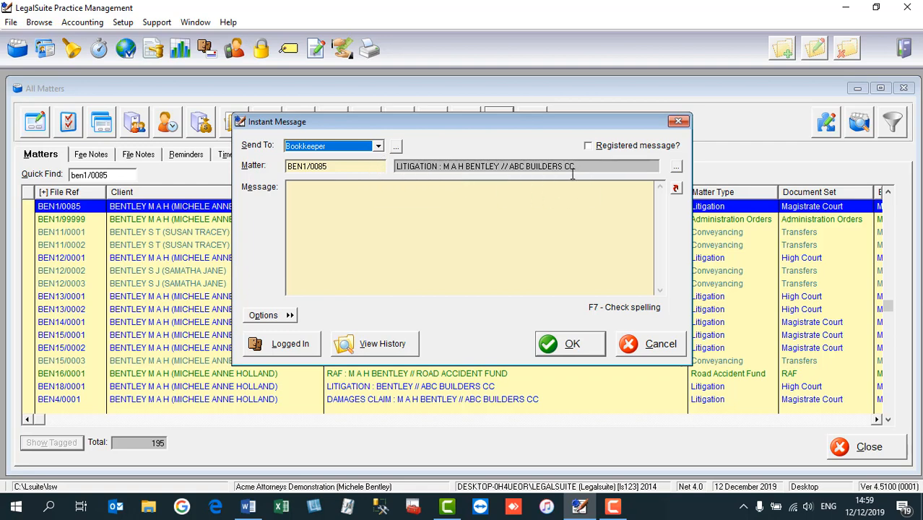
click(317, 234)
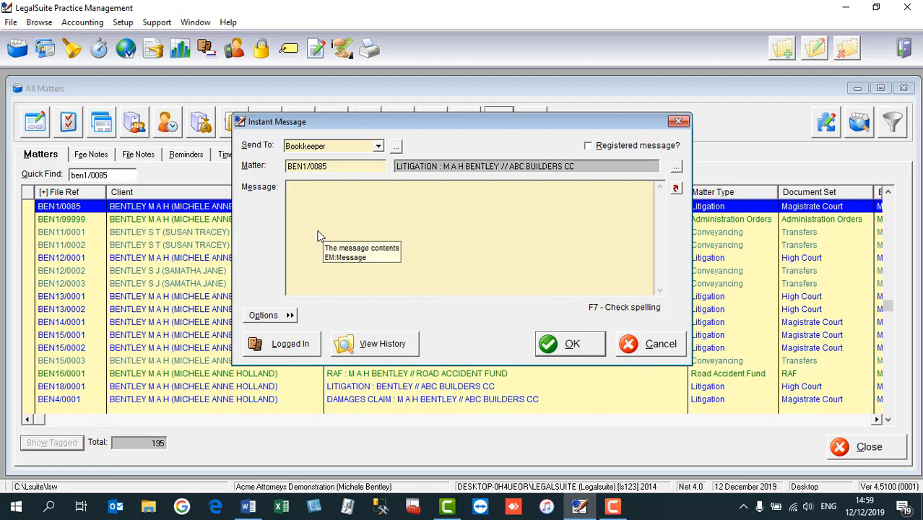
text(Please s)
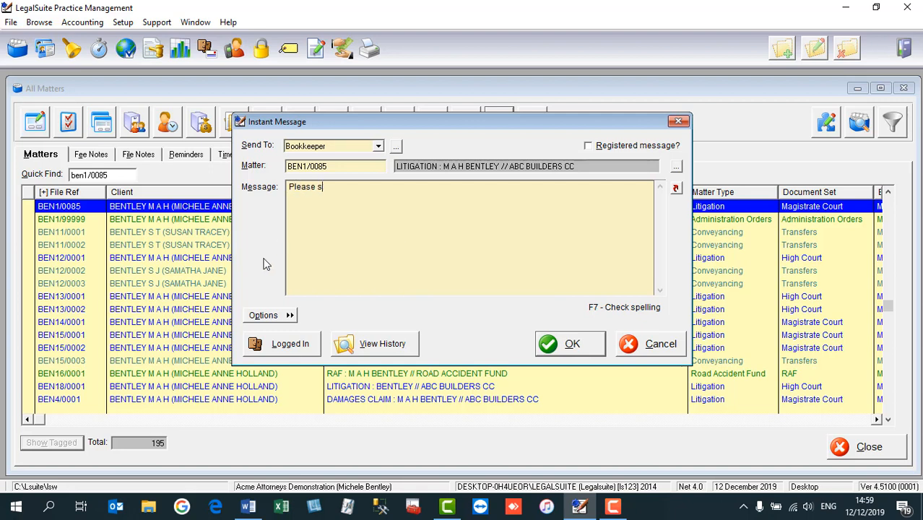
text(ee me with this file.)
Set the recipient to the employee listed directly below Bookkeeper and send the matter message.
click(378, 147)
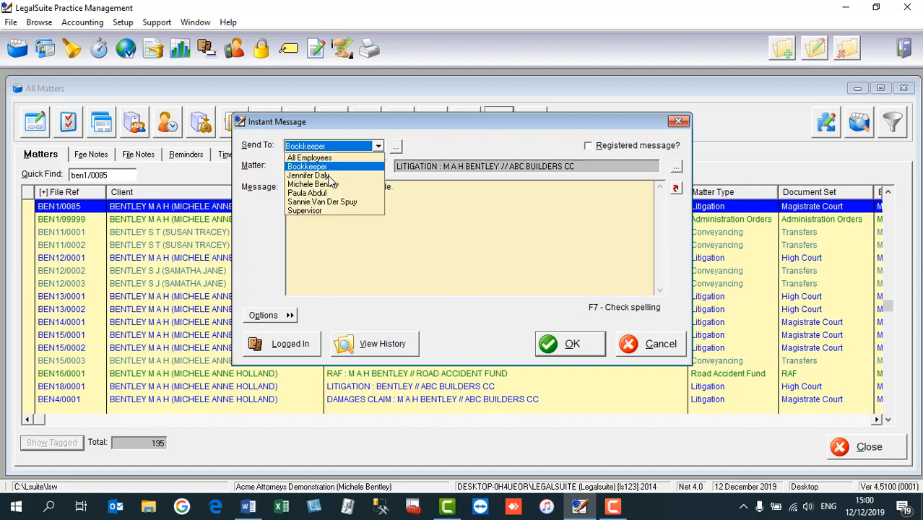
click(328, 175)
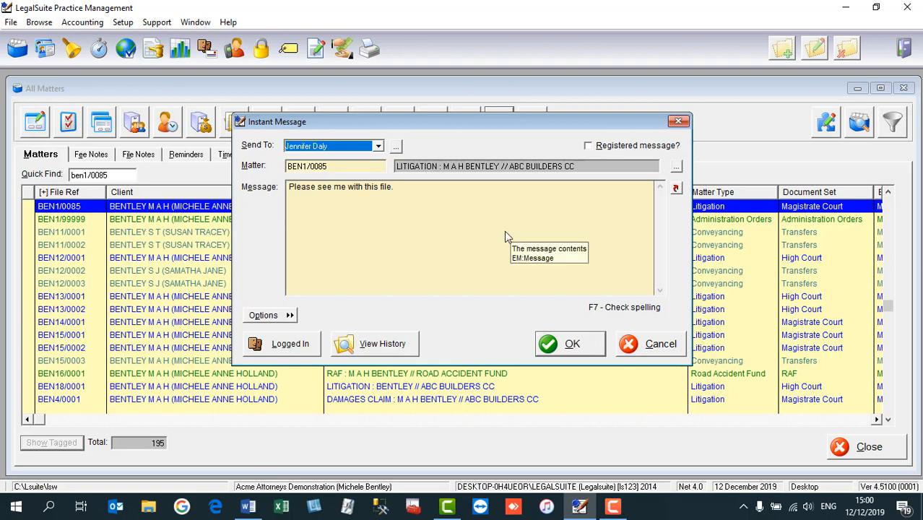
click(568, 345)
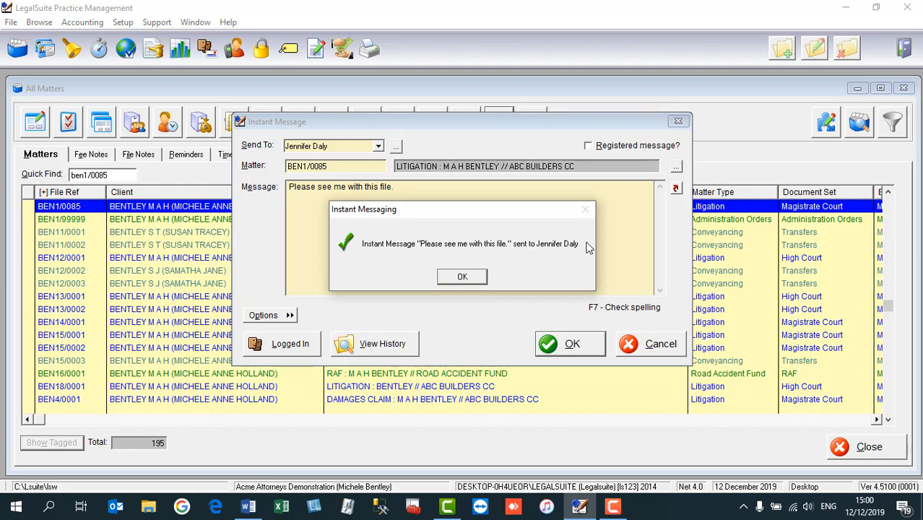
click(464, 276)
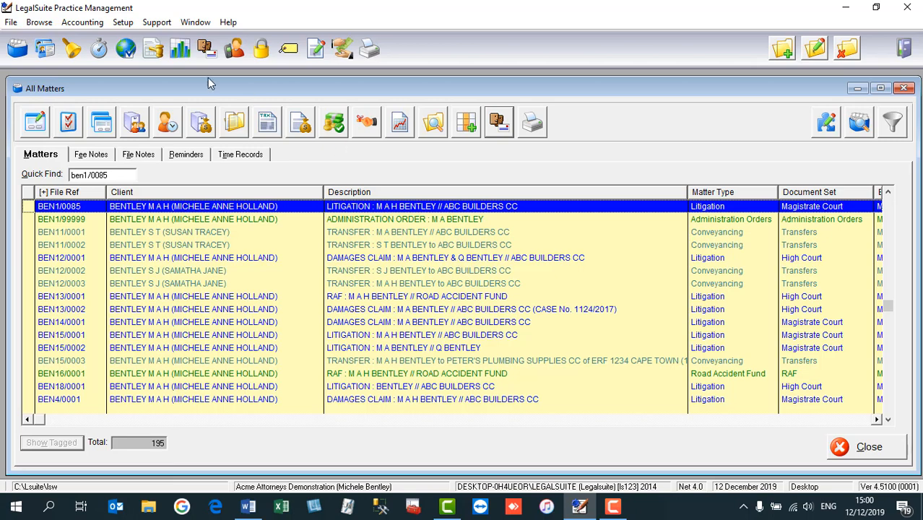
Review the Instant Messages log for sent and received messages, and close it.
click(39, 22)
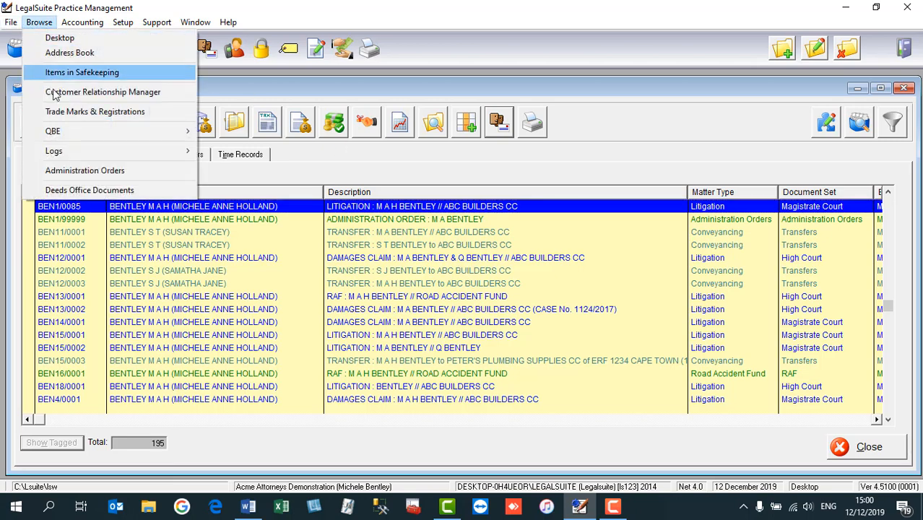
mouse_move(73, 155)
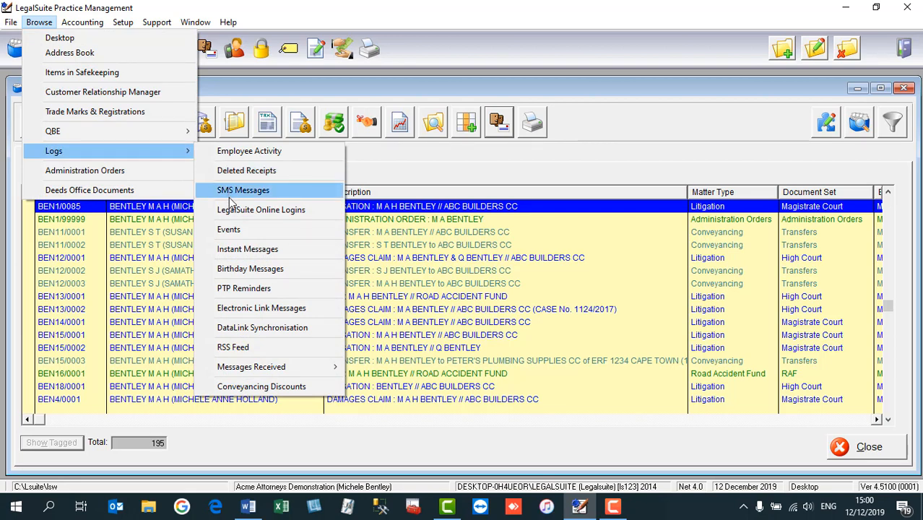
click(236, 249)
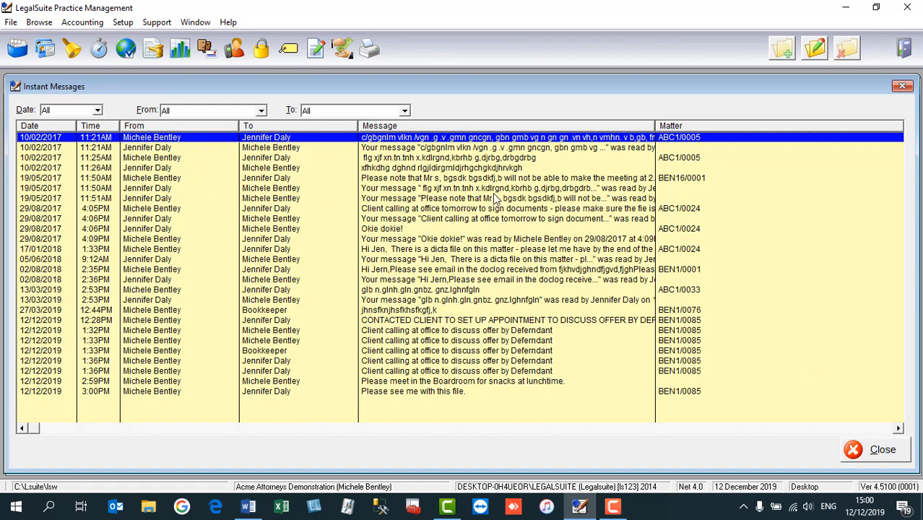
click(488, 149)
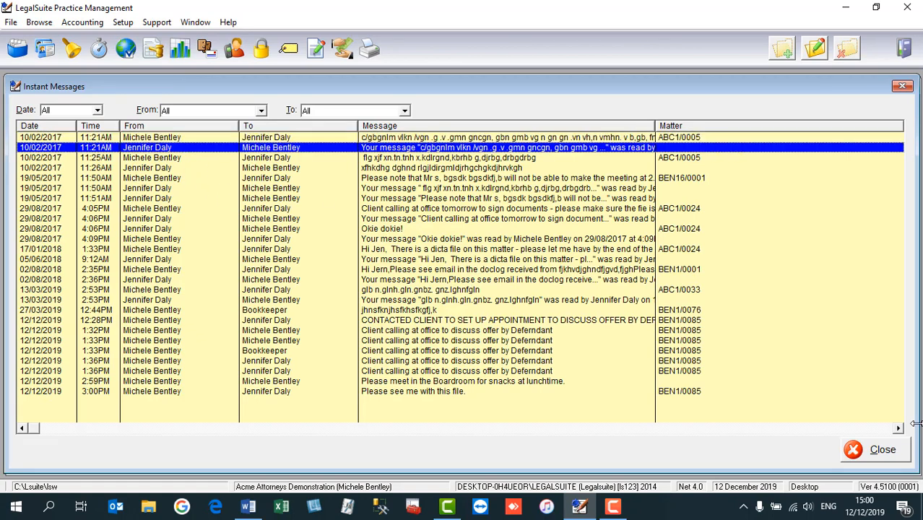
click(869, 451)
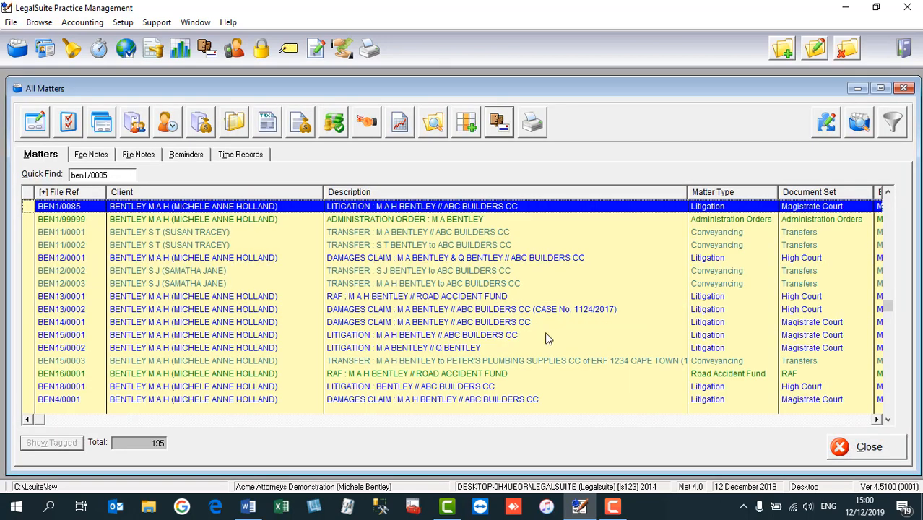
Examine the instant message entry in the file notes of matter BEN1/0085 and return to the matters list.
click(138, 155)
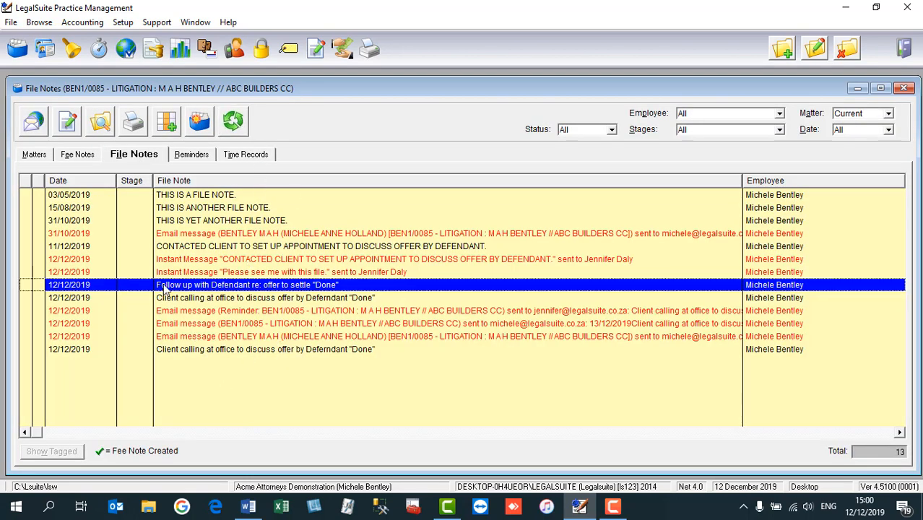
click(216, 273)
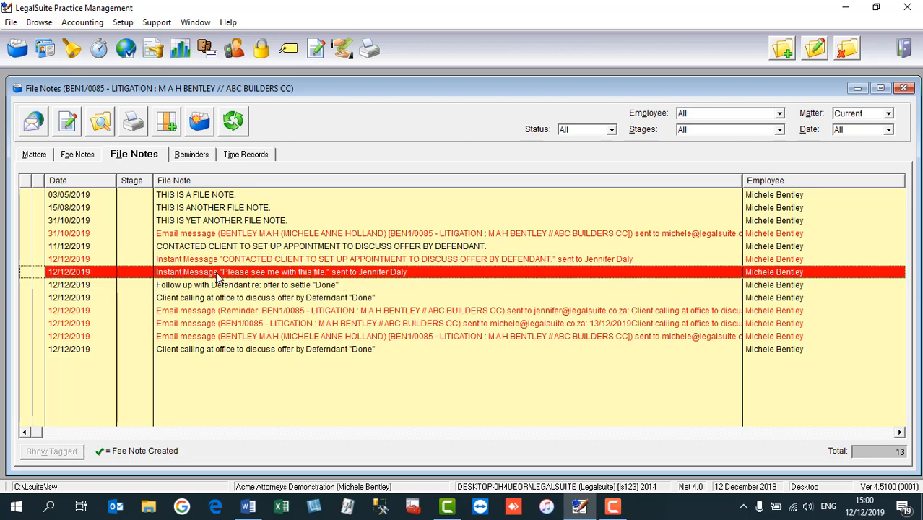
click(46, 157)
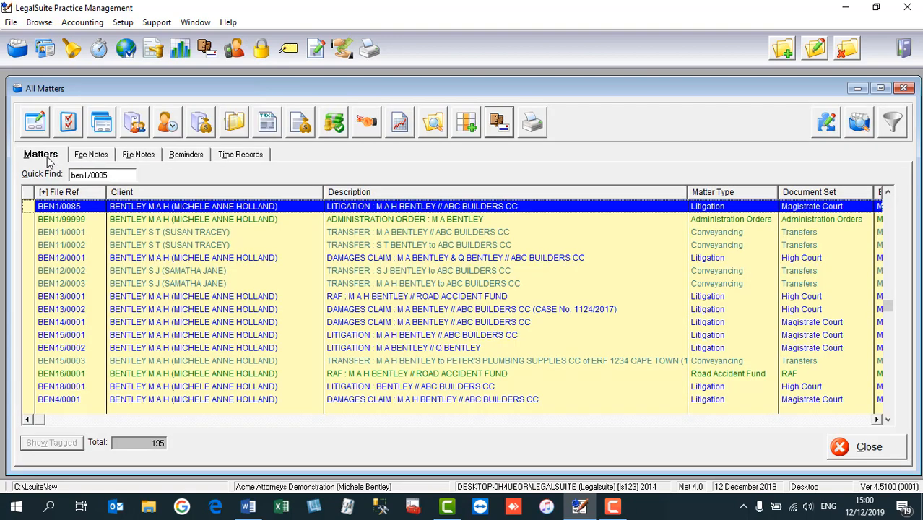